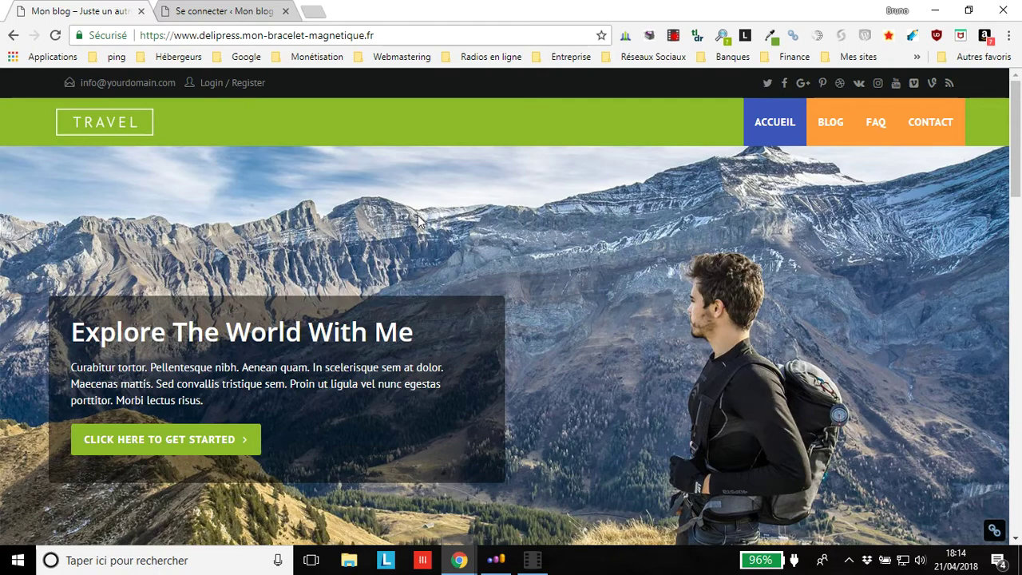
{"action": "left_click", "coordinate": [407, 32]}
{"action": "left_click", "coordinate": [414, 34]}
{"action": "type", "text": "/"}
{"action": "type", "text": "wp"}
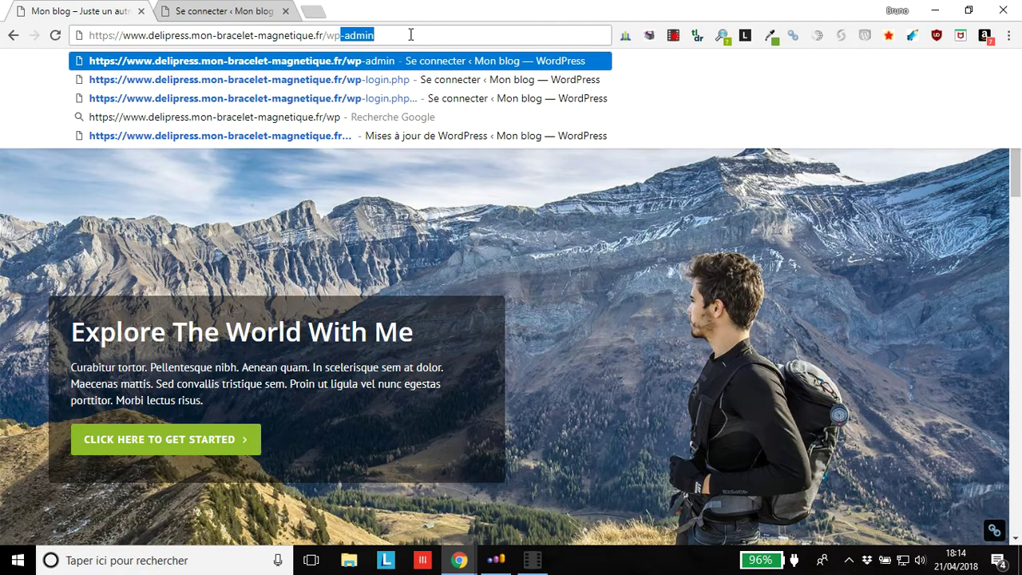
{"action": "type", "text": "-admin"}
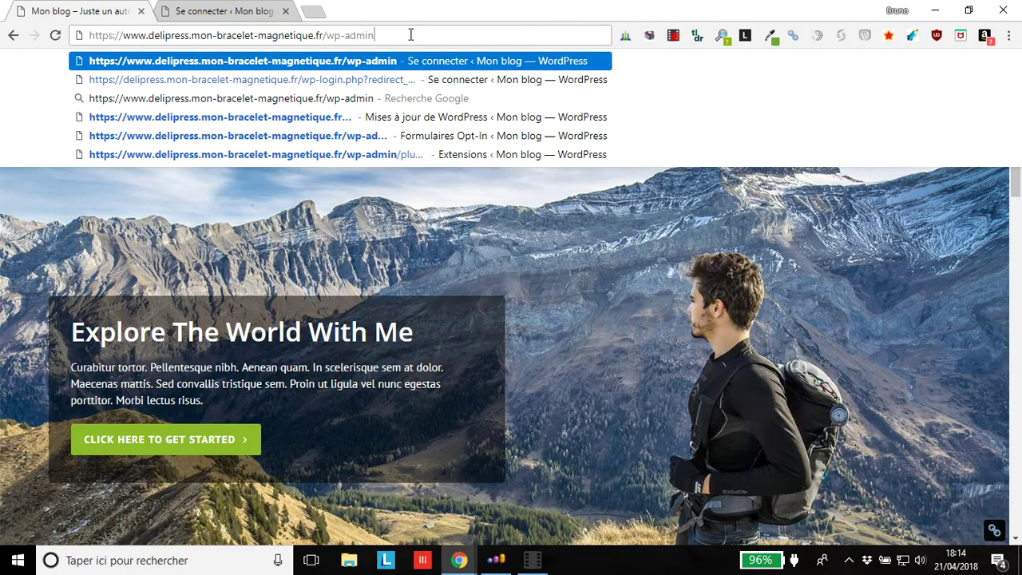
{"action": "key", "text": "Return"}
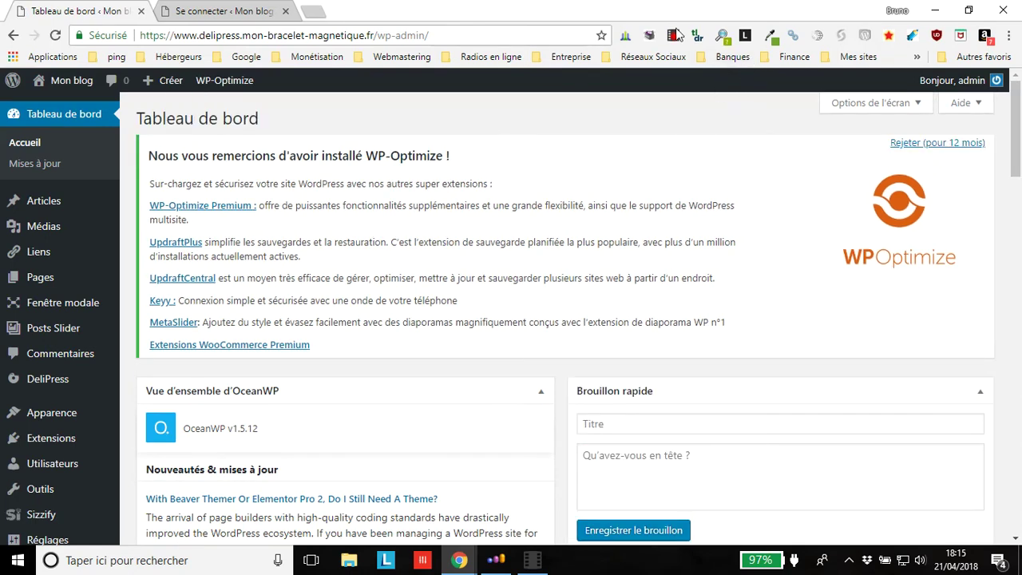
{"action": "mouse_move", "coordinate": [954, 80]}
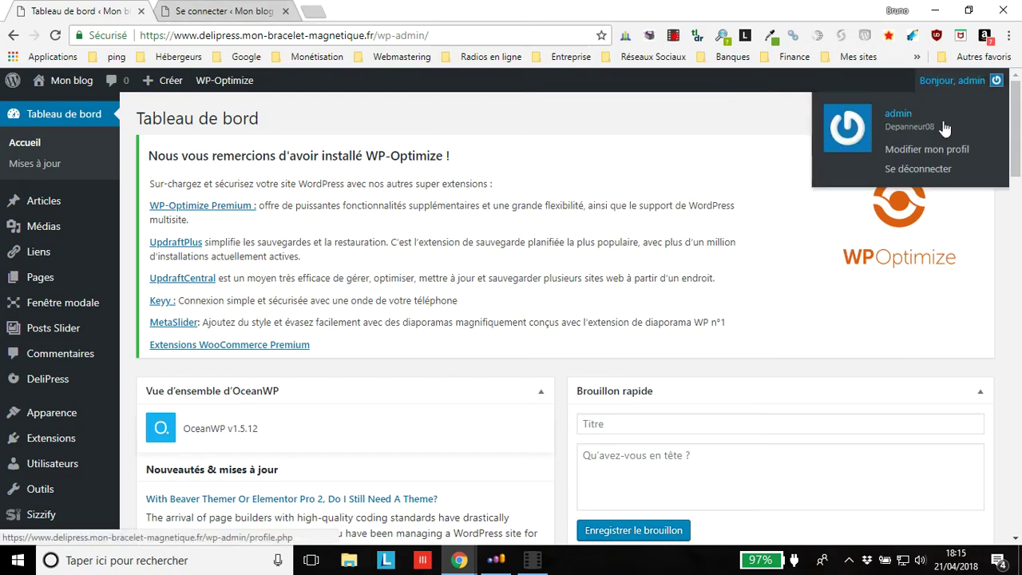
{"action": "left_click", "coordinate": [929, 166]}
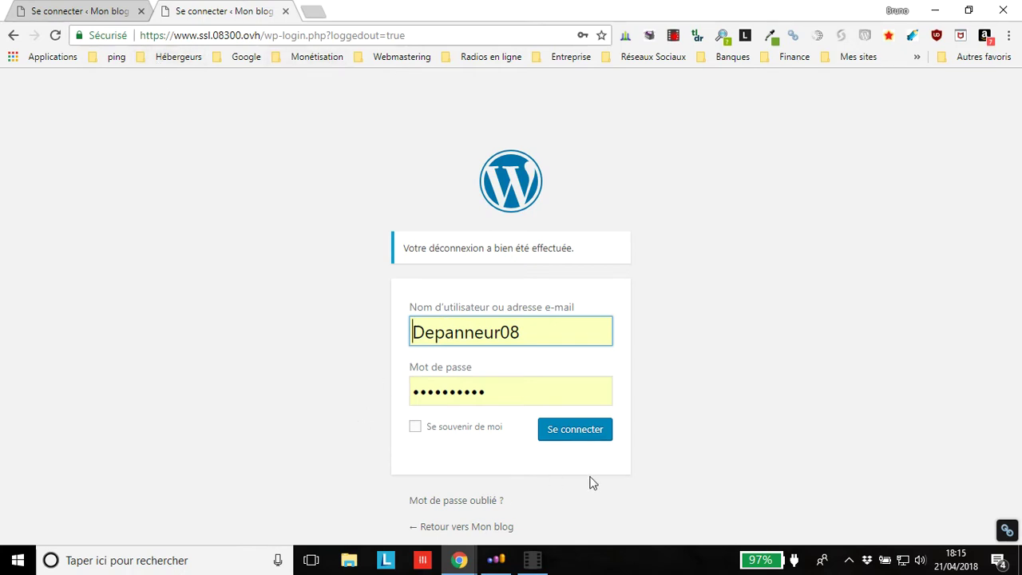
{"action": "left_click", "coordinate": [557, 434]}
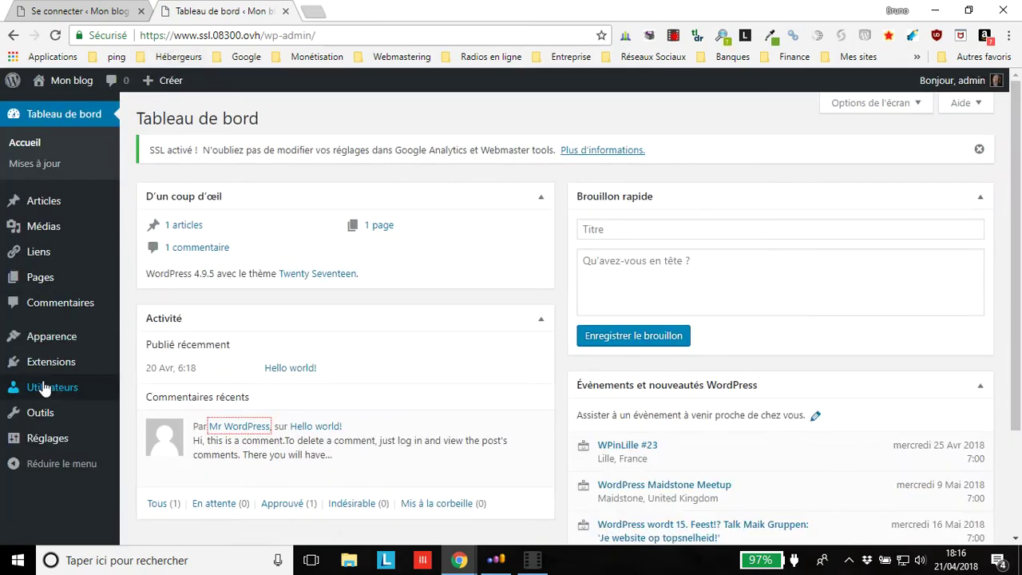
Step: Find the Magic Password plugin by searching the plugin directory for "magic password", and install and activate it
{"action": "mouse_move", "coordinate": [32, 361]}
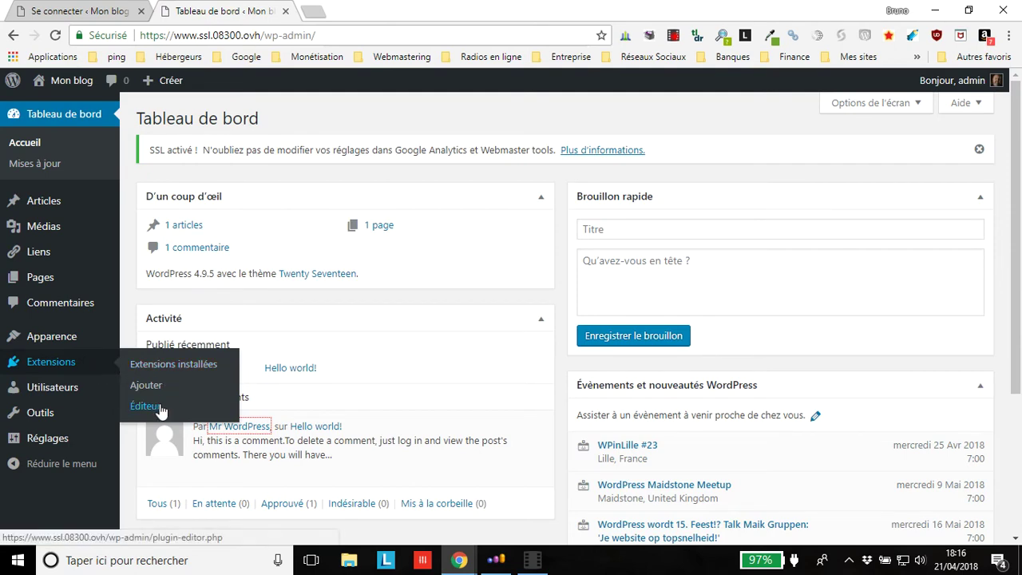
{"action": "left_click", "coordinate": [145, 387]}
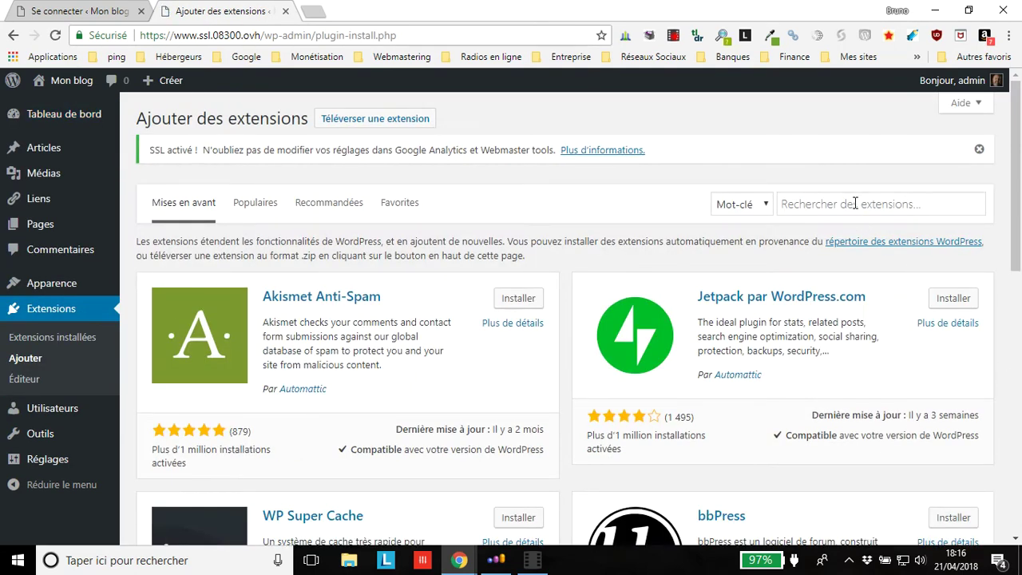
{"action": "left_click", "coordinate": [855, 203]}
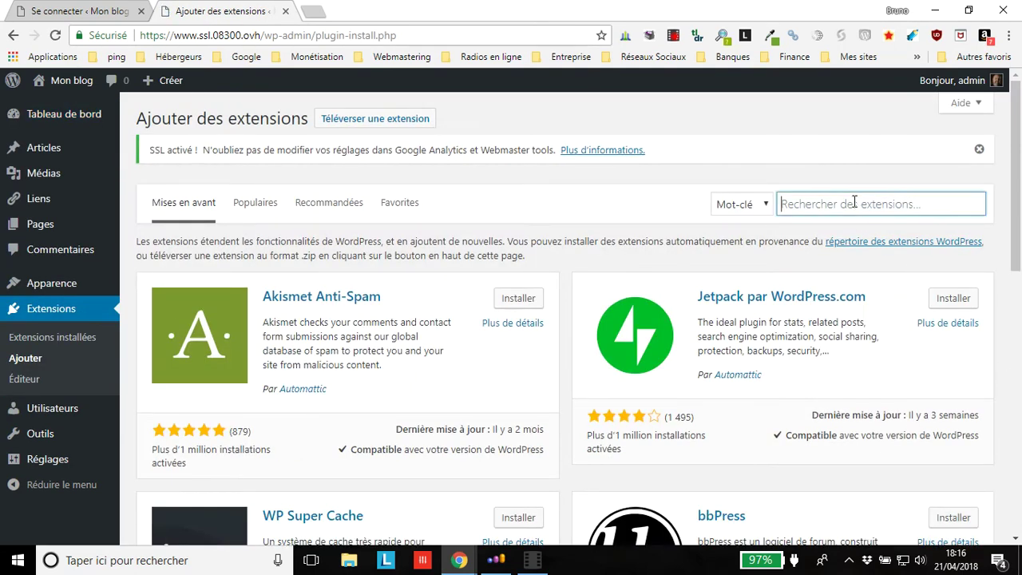
{"action": "type", "text": "magic"}
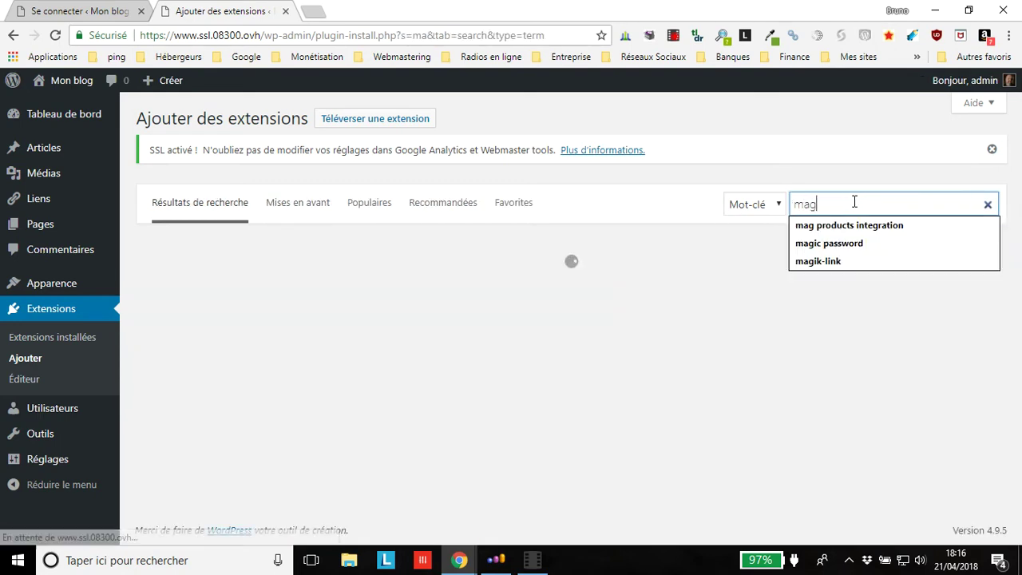
{"action": "type", "text": " password"}
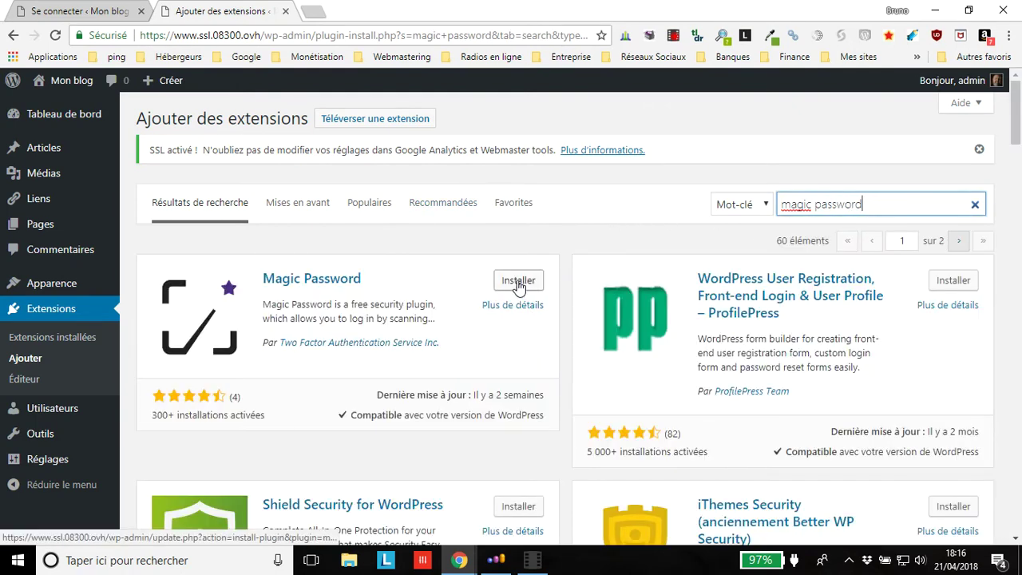
{"action": "left_click", "coordinate": [518, 282]}
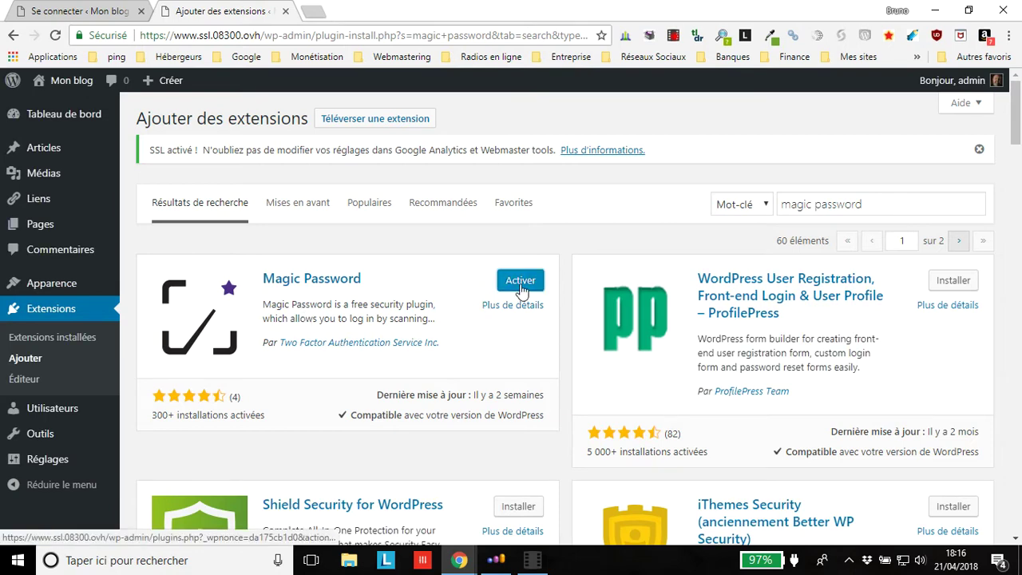
{"action": "left_click", "coordinate": [520, 285]}
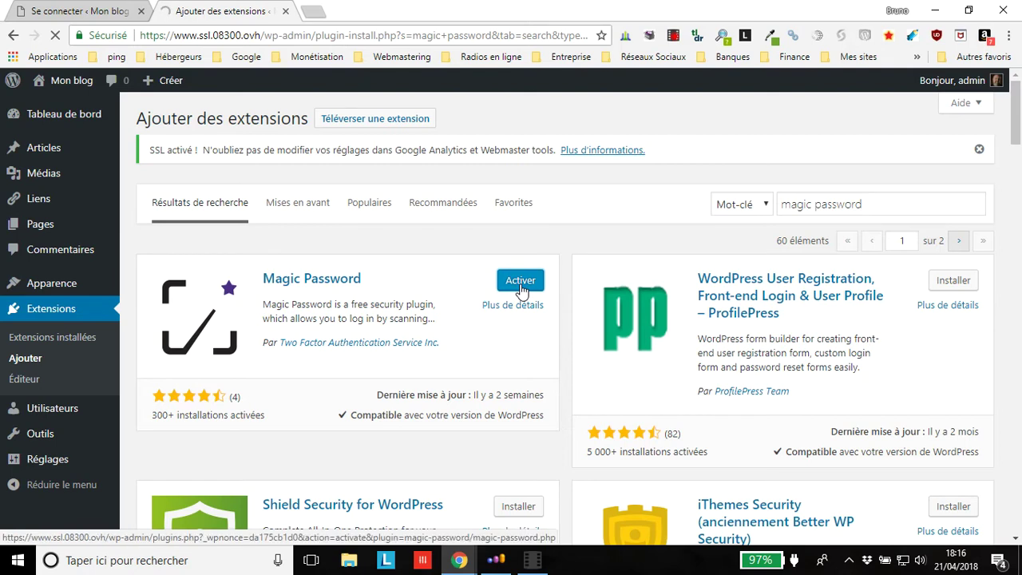
Step: In Magic Password's admin configuration, make its login obligatory for the Administrator and Editor roles and save the settings
{"action": "mouse_move", "coordinate": [60, 497]}
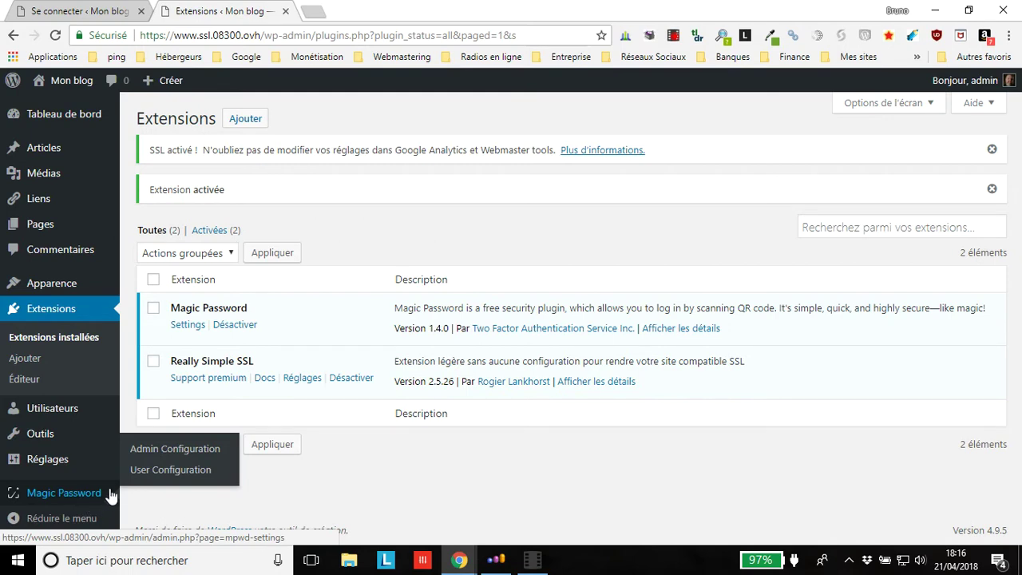
{"action": "left_click", "coordinate": [148, 452]}
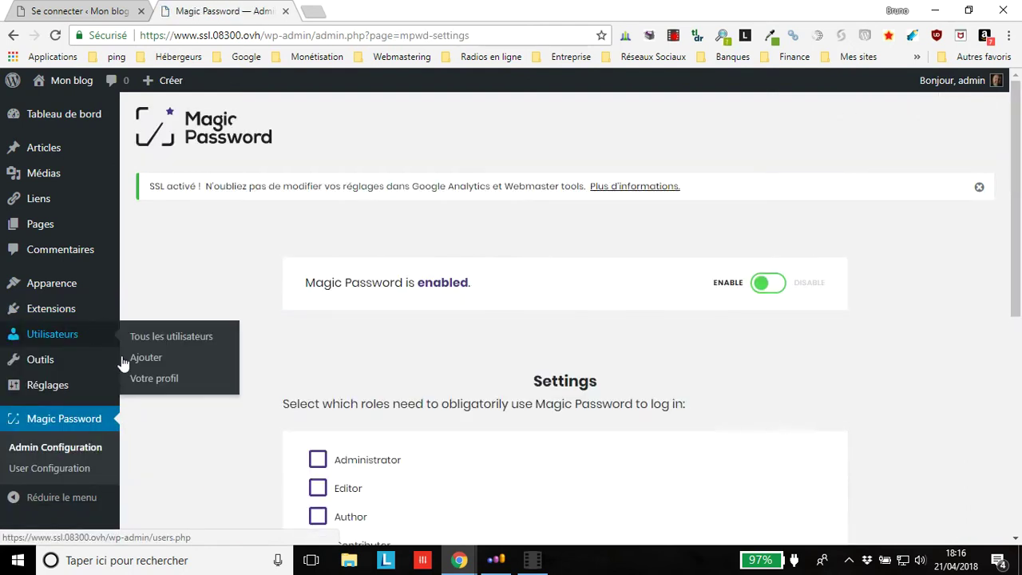
{"action": "mouse_move", "coordinate": [117, 369]}
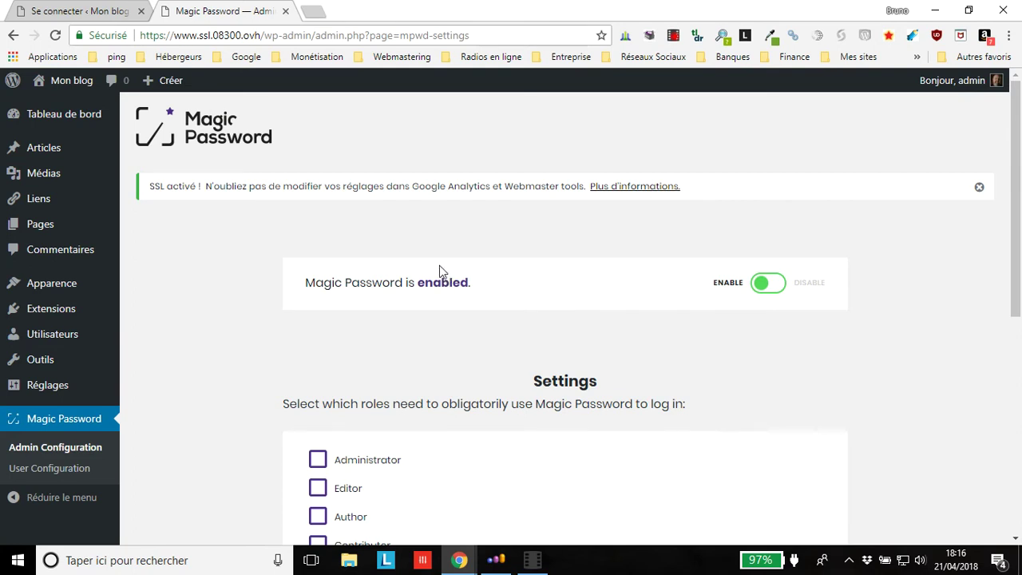
{"action": "scroll", "coordinate": [429, 265], "scroll_direction": "down", "scroll_amount": 1}
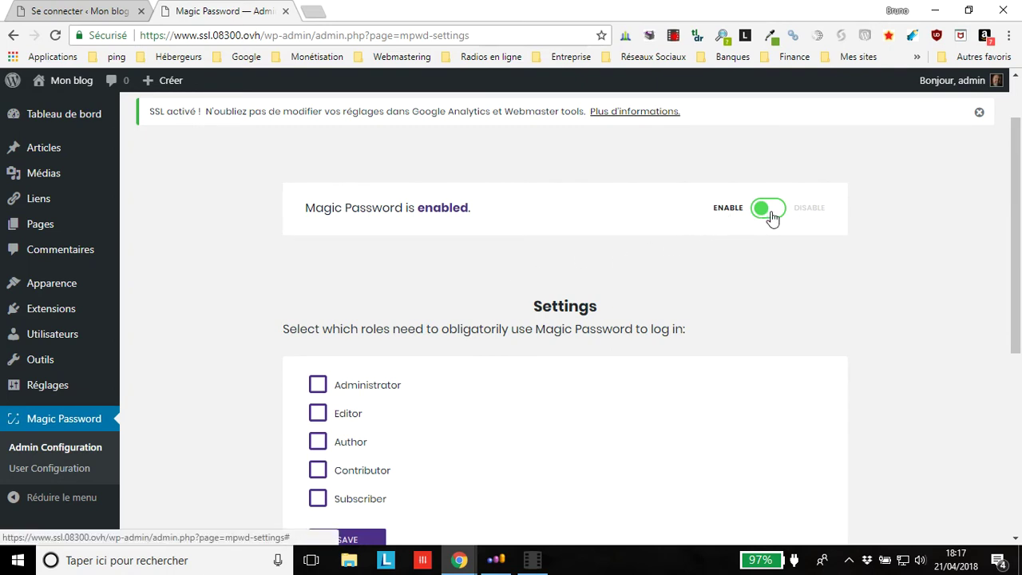
{"action": "scroll", "coordinate": [849, 307], "scroll_direction": "down", "scroll_amount": 1}
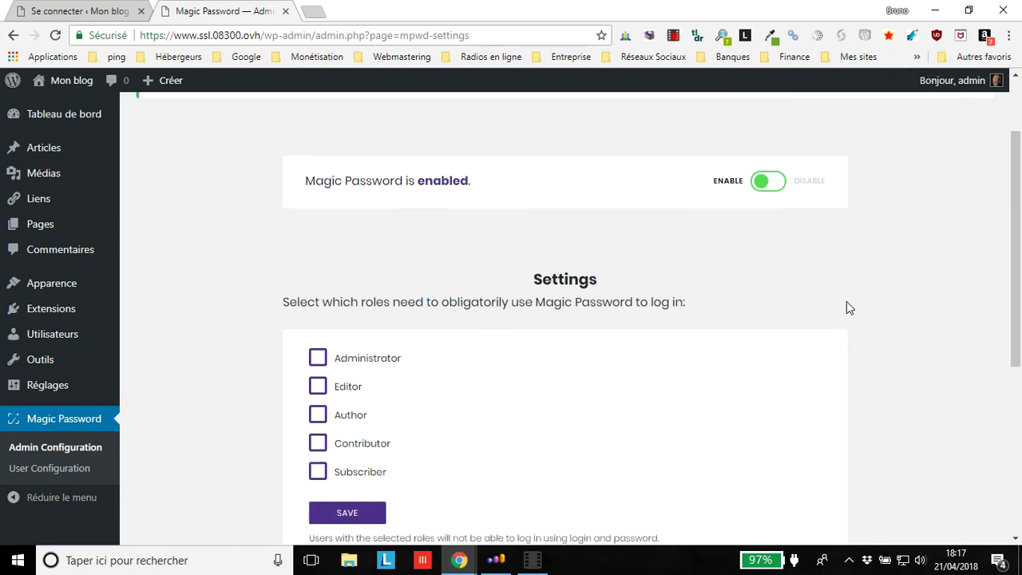
{"action": "scroll", "coordinate": [707, 303], "scroll_direction": "down", "scroll_amount": 3}
{"action": "scroll", "coordinate": [685, 299], "scroll_direction": "up", "scroll_amount": 3}
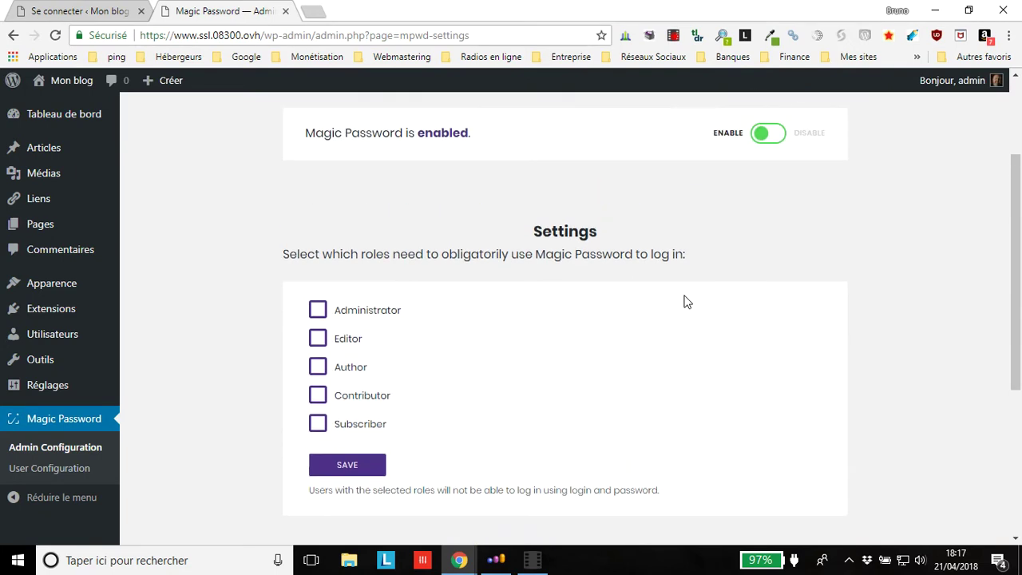
{"action": "left_click", "coordinate": [317, 311]}
{"action": "left_click", "coordinate": [316, 342]}
{"action": "left_click", "coordinate": [344, 469]}
Step: Open Magic Password's user configuration and pair the smartphone with the account by scanning the Magic Code
{"action": "left_click", "coordinate": [23, 472]}
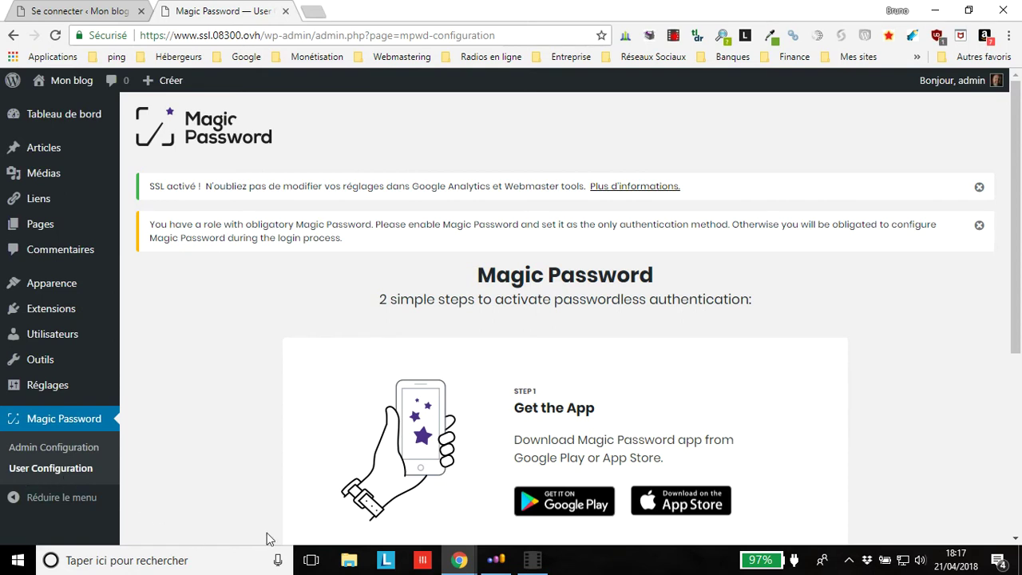
{"action": "scroll", "coordinate": [342, 372], "scroll_direction": "down", "scroll_amount": 2}
{"action": "scroll", "coordinate": [317, 383], "scroll_direction": "down", "scroll_amount": 1}
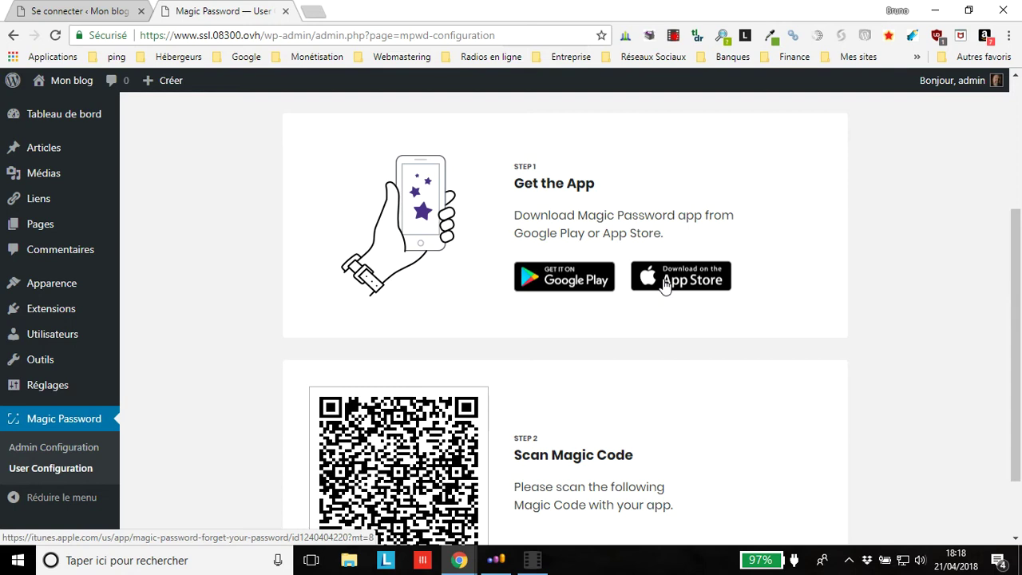
{"action": "scroll", "coordinate": [806, 339], "scroll_direction": "down", "scroll_amount": 2}
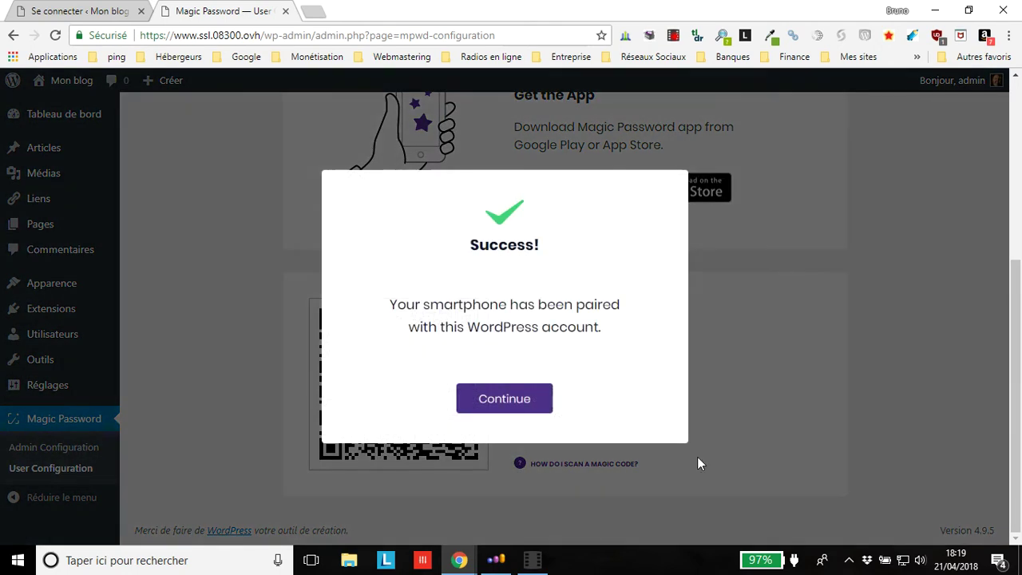
{"action": "left_click", "coordinate": [513, 399]}
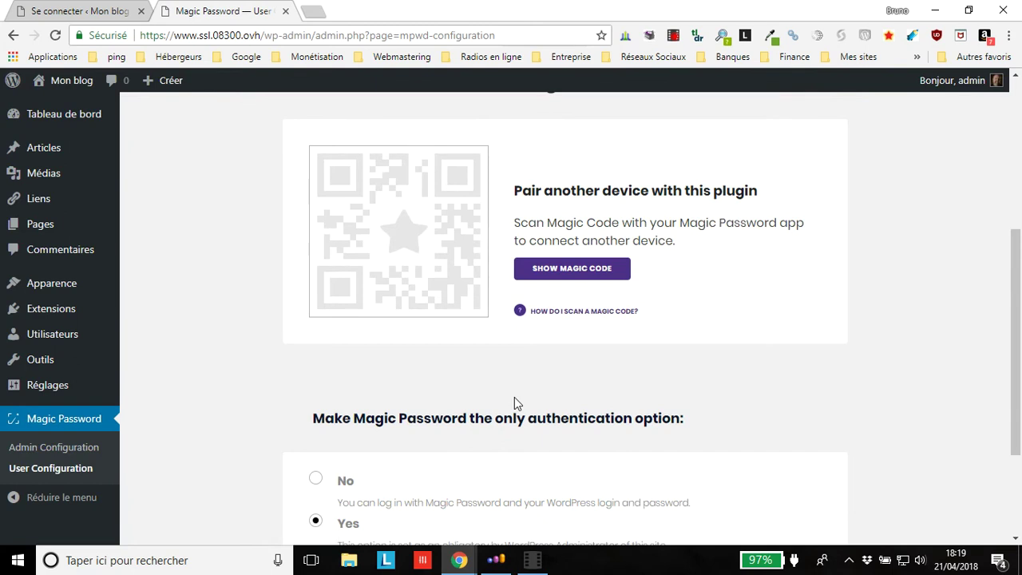
Step: Examine the device pairing, only-authentication option and passwordless login status in the user configuration
{"action": "scroll", "coordinate": [467, 403], "scroll_direction": "down", "scroll_amount": 2}
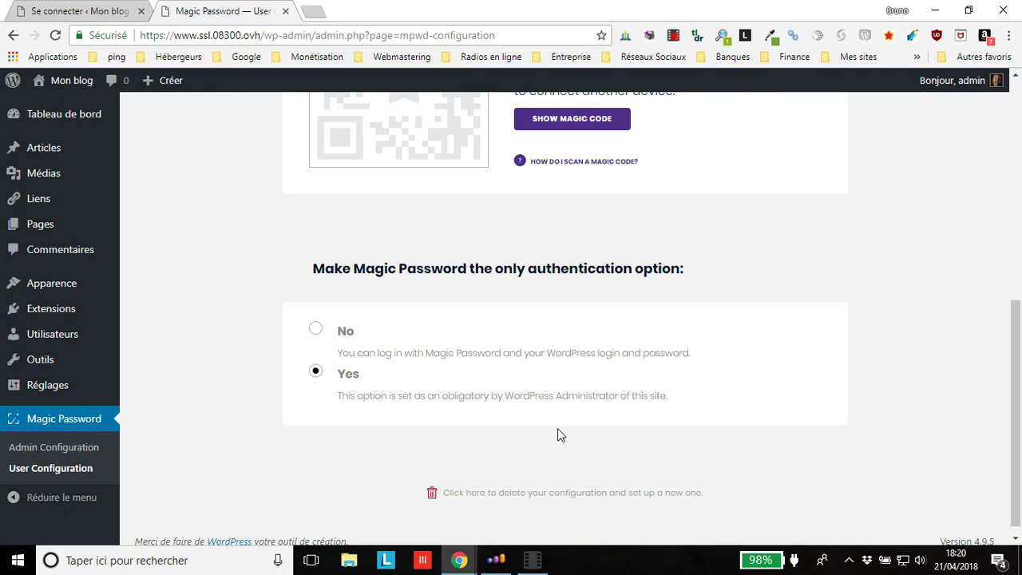
{"action": "scroll", "coordinate": [557, 432], "scroll_direction": "up", "scroll_amount": 3}
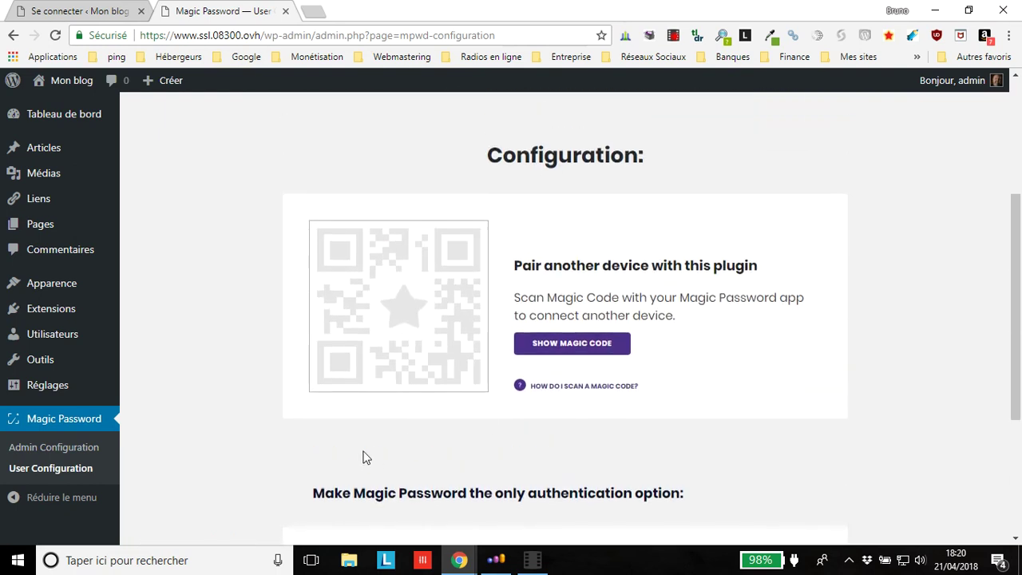
{"action": "scroll", "coordinate": [363, 450], "scroll_direction": "down", "scroll_amount": 1}
{"action": "scroll", "coordinate": [363, 456], "scroll_direction": "down", "scroll_amount": 3}
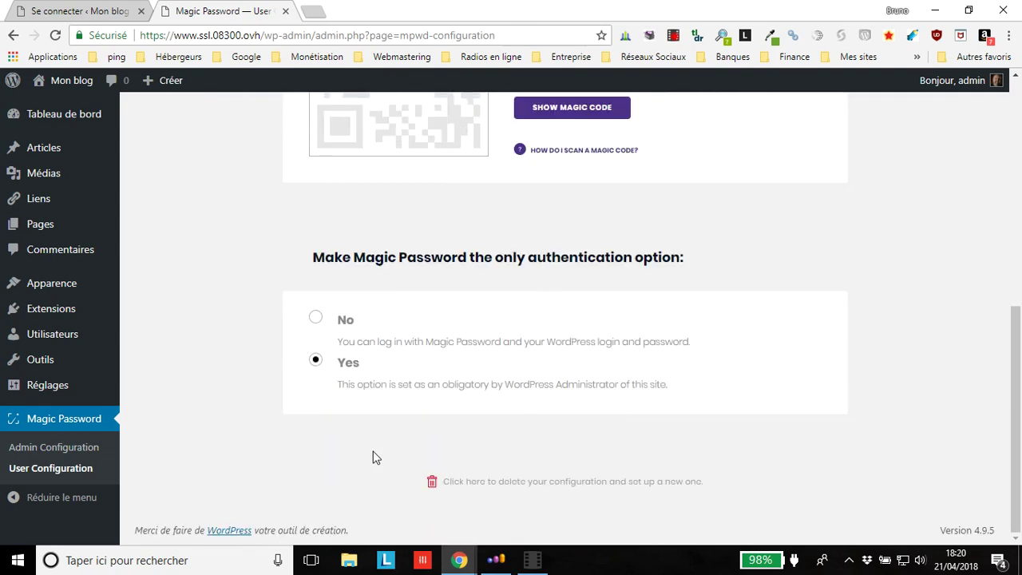
{"action": "scroll", "coordinate": [372, 456], "scroll_direction": "up", "scroll_amount": 6}
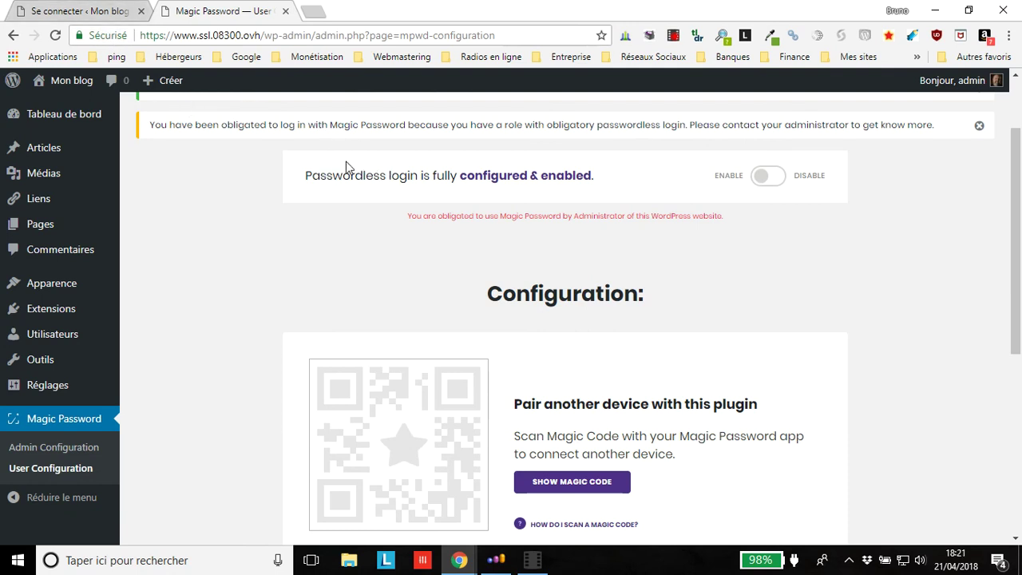
Step: Switch to the delipress site's login page and examine its Magic Password login options
{"action": "left_click", "coordinate": [48, 10]}
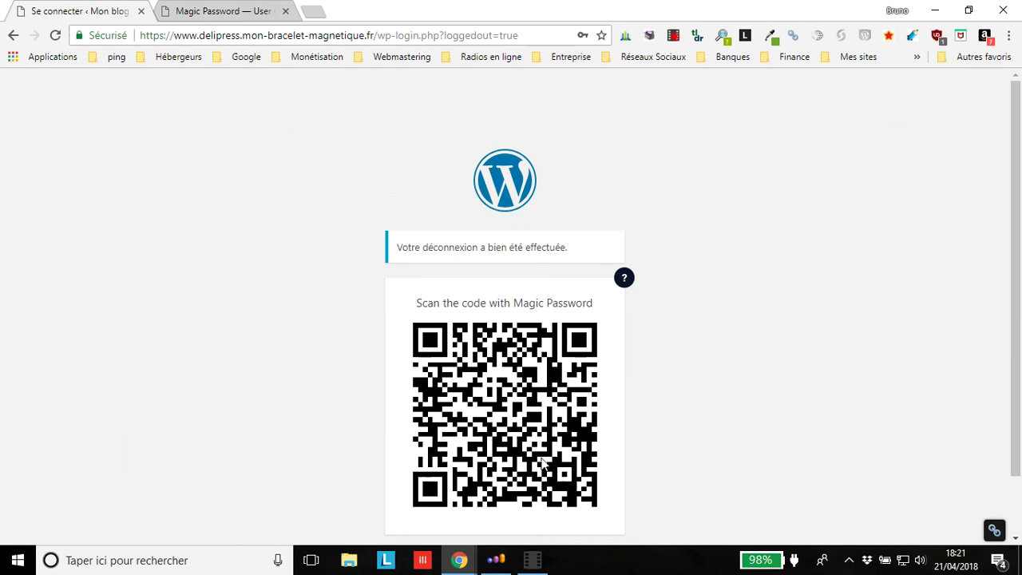
{"action": "scroll", "coordinate": [675, 372], "scroll_direction": "down", "scroll_amount": 1}
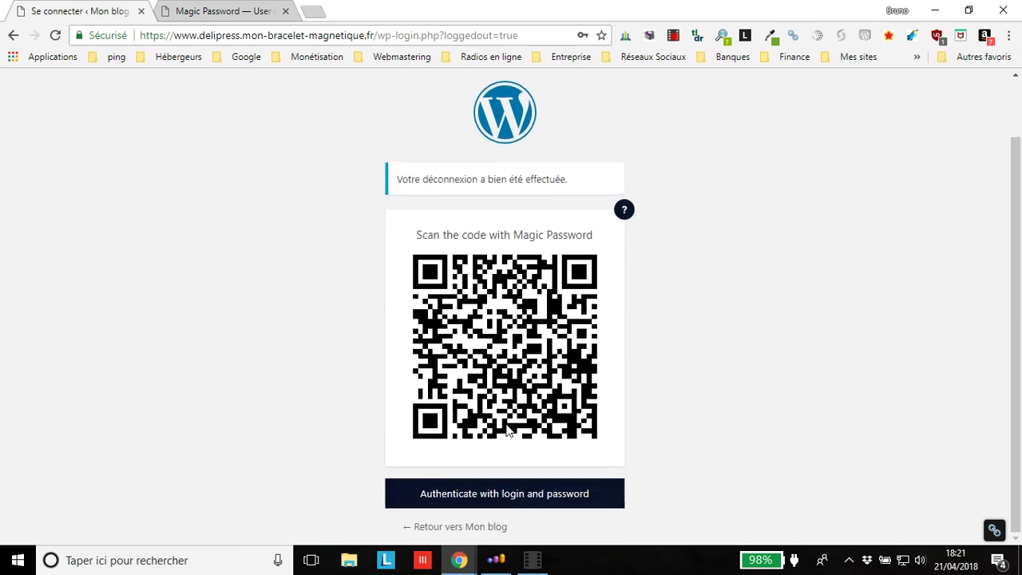